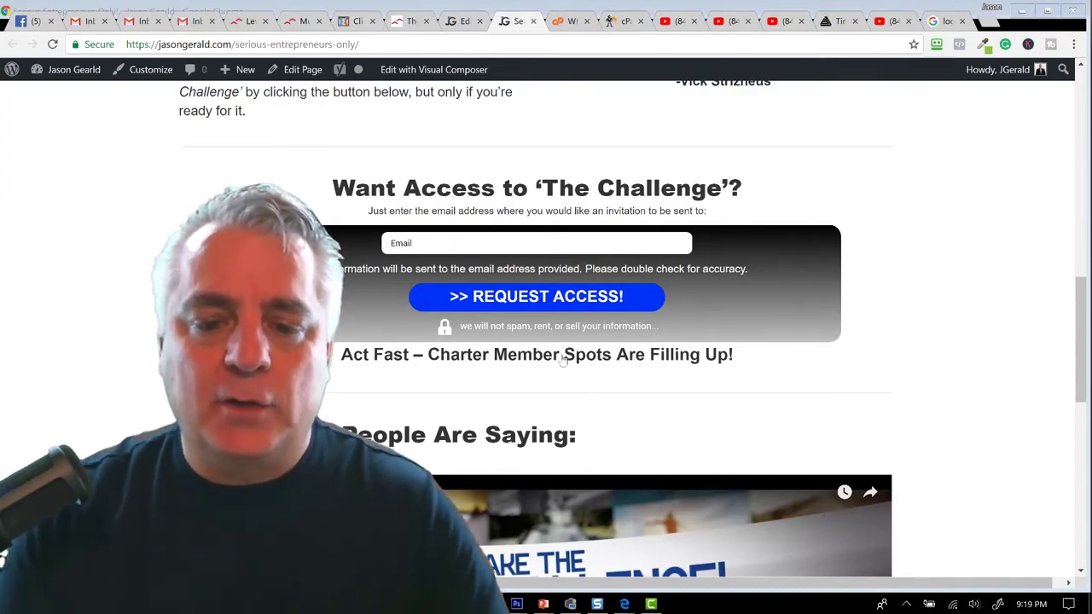
Examine the email opt-in form and the surrounding sections on the published Serious Entrepreneurs Only page.
scroll(548, 347, up, 15)
scroll(546, 346, down, 17)
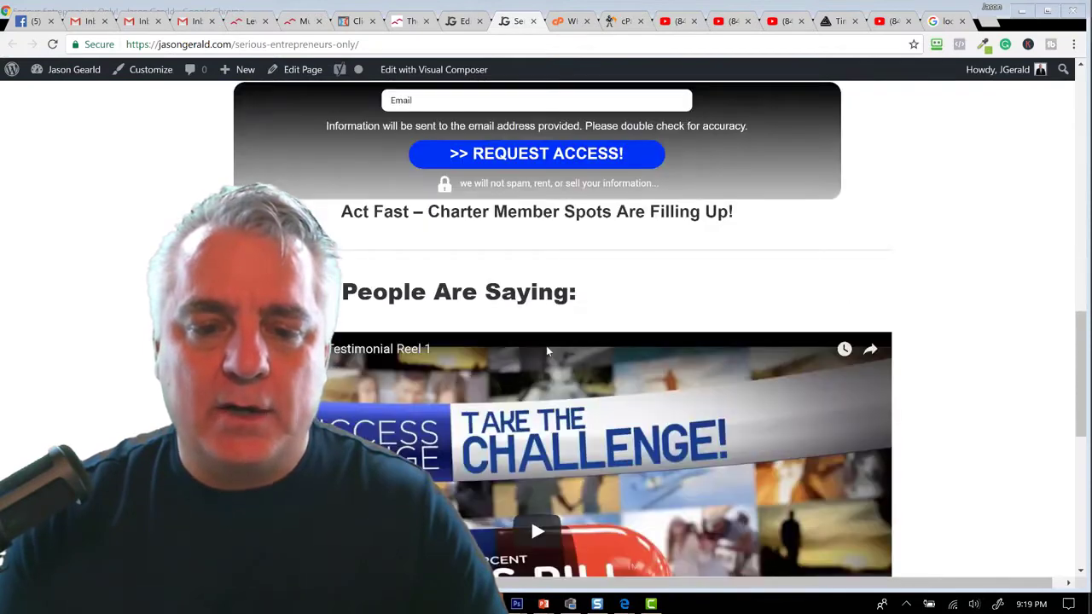
scroll(546, 346, up, 1)
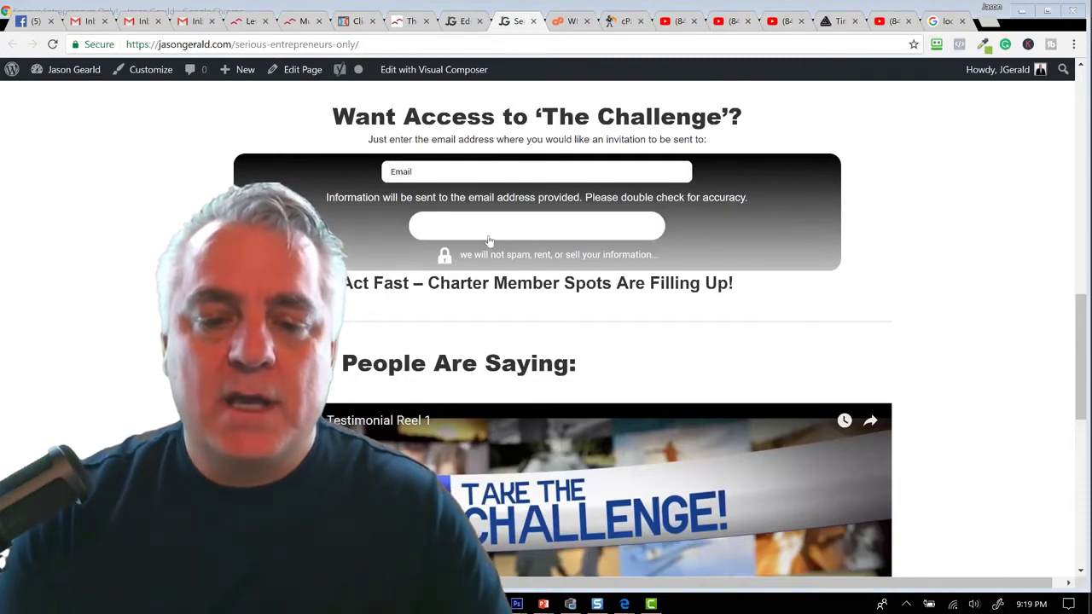
click(419, 173)
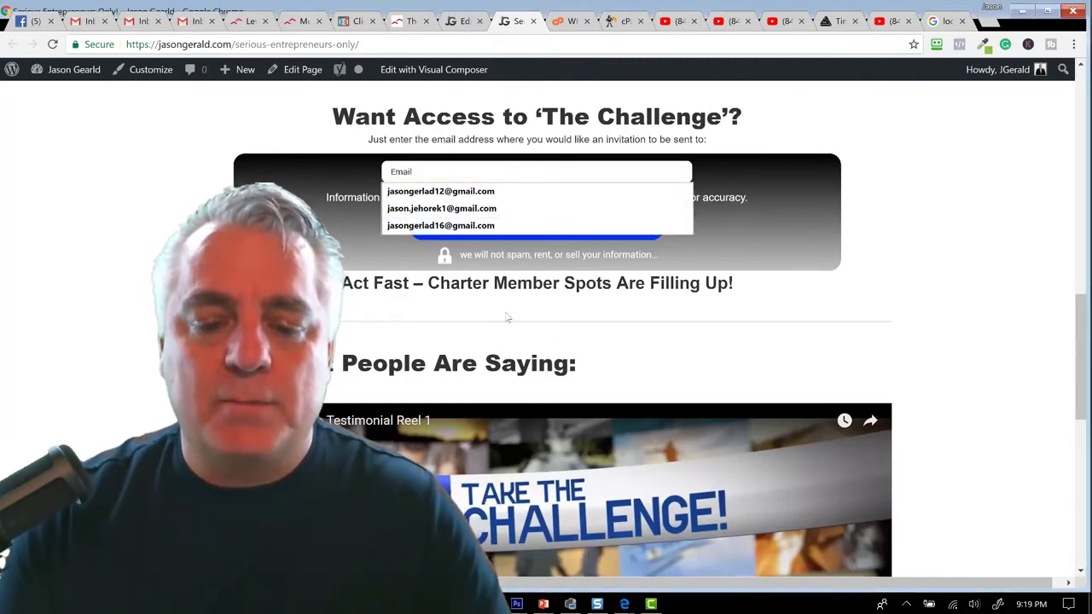
scroll(506, 317, down, 7)
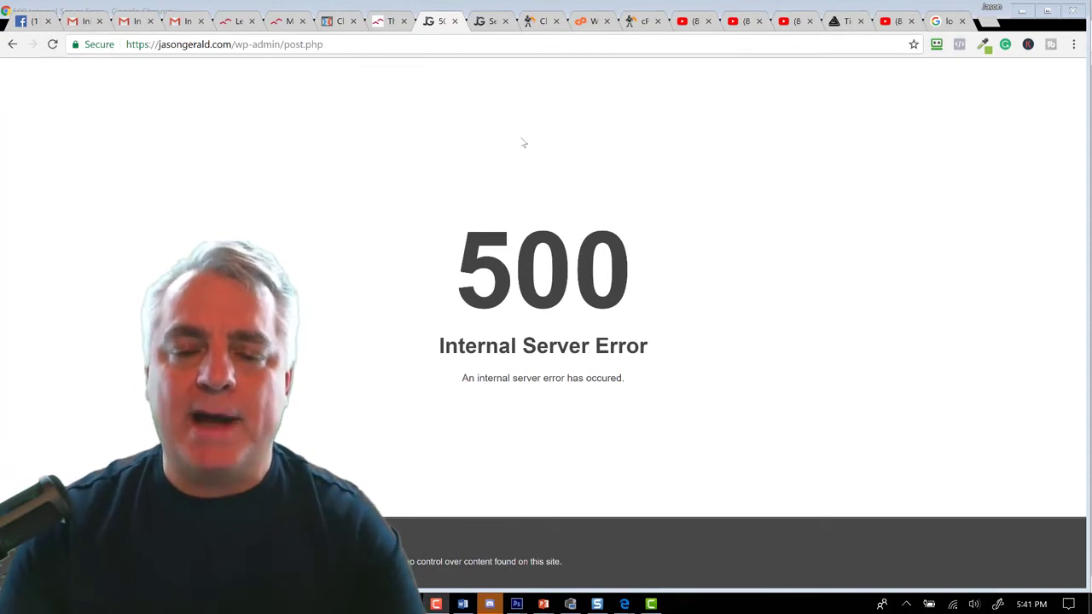
Close the old cPanel and client area pages and open the site's cPanel from the WHM account list.
click(632, 23)
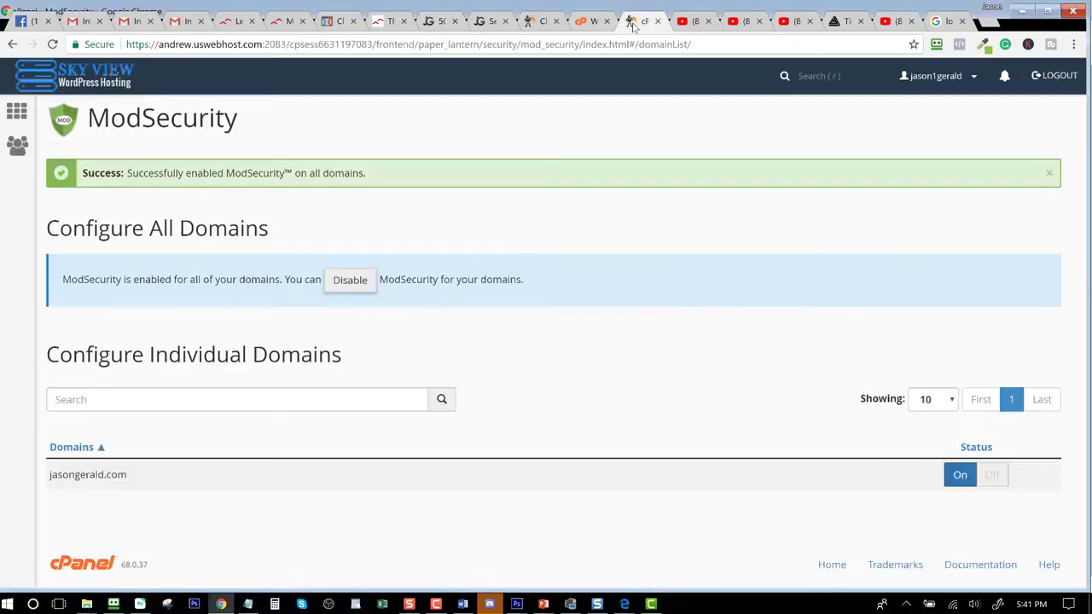
click(591, 23)
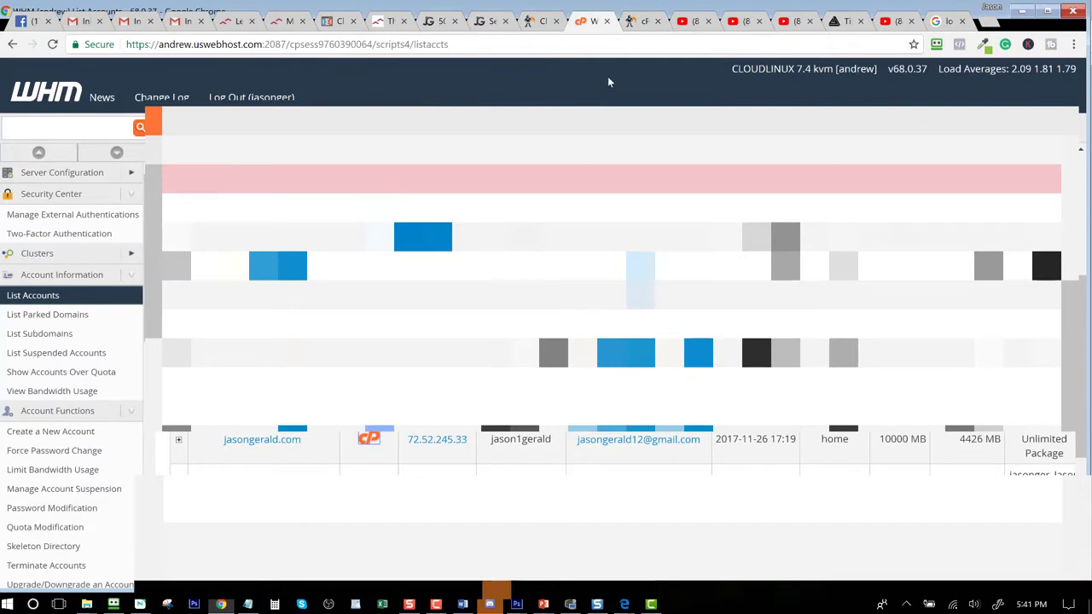
click(657, 22)
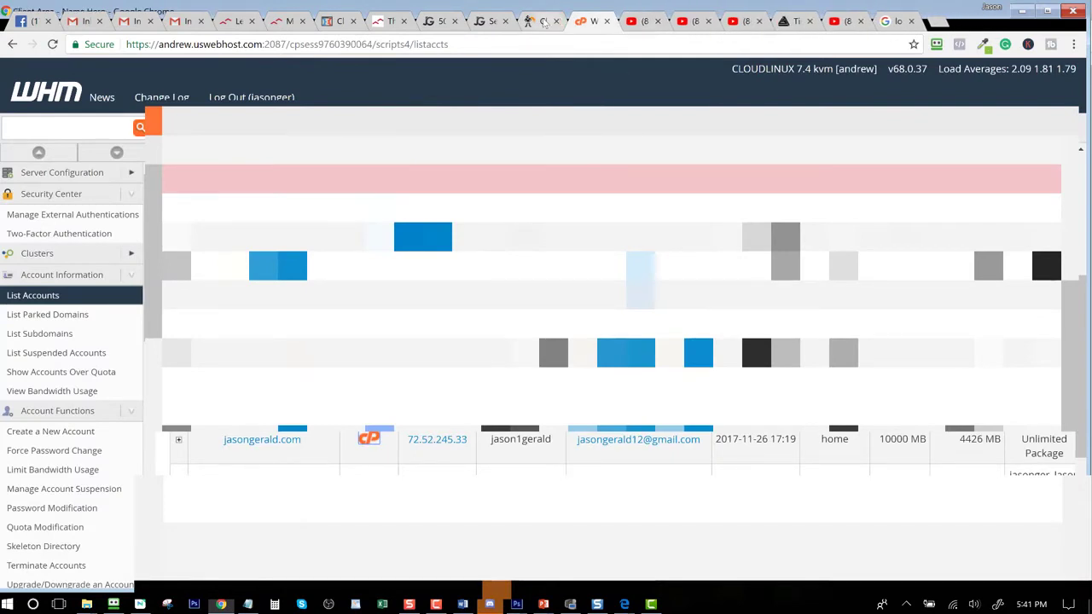
click(545, 23)
click(556, 21)
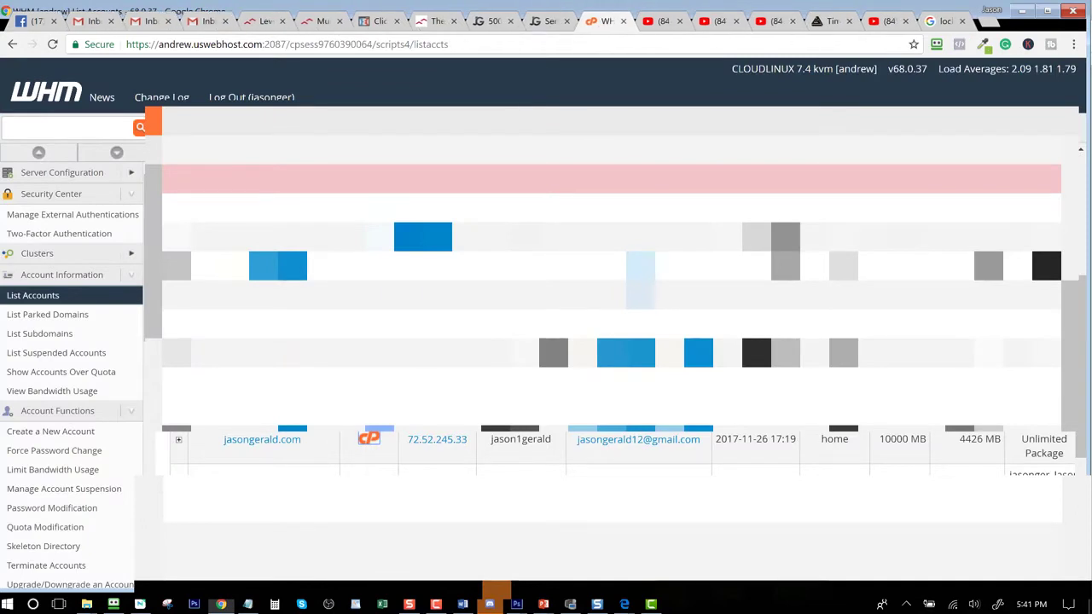
click(367, 439)
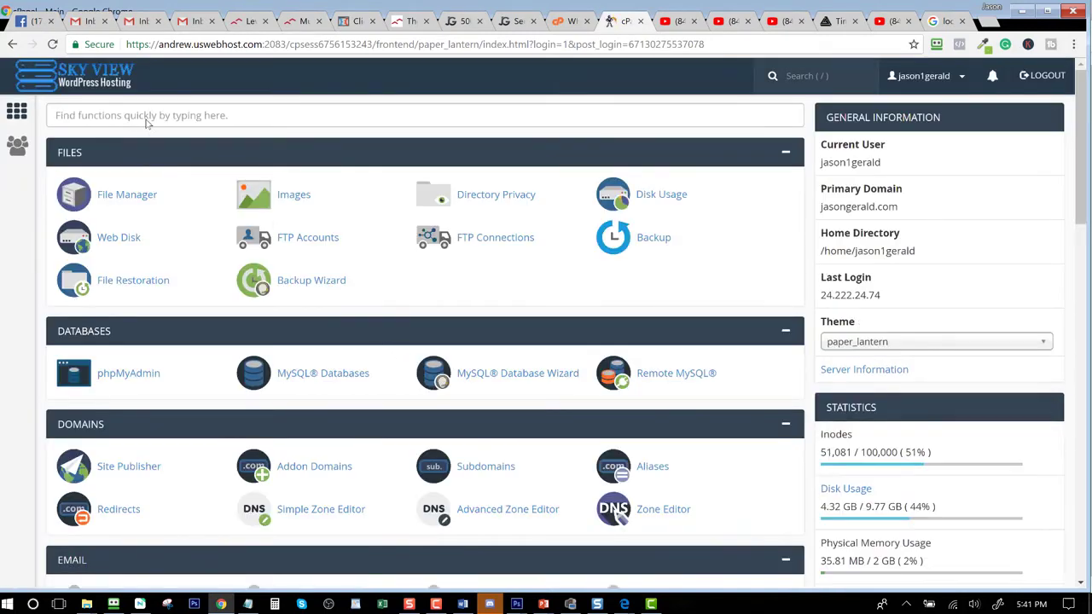
Find ModSecurity in cPanel by searching for "mod" and disable it for all domains.
click(147, 119)
text(mod)
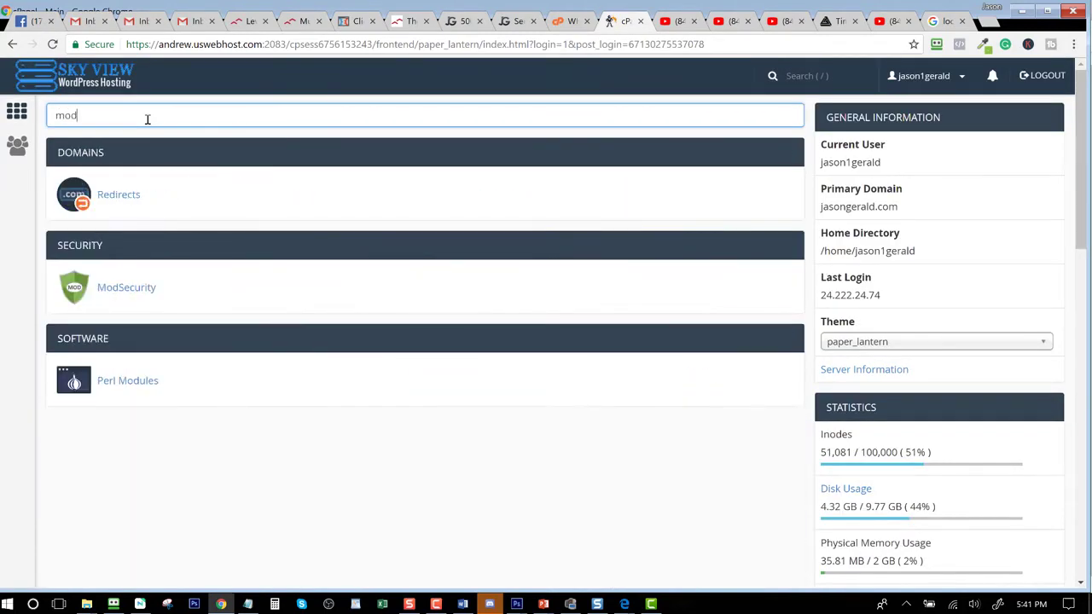
click(128, 288)
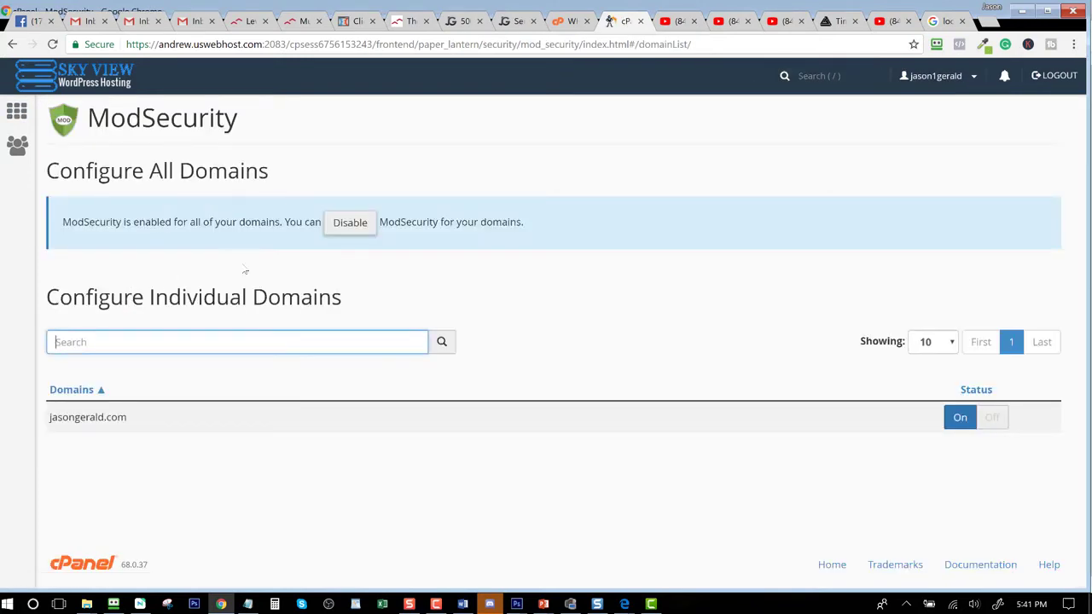
click(344, 225)
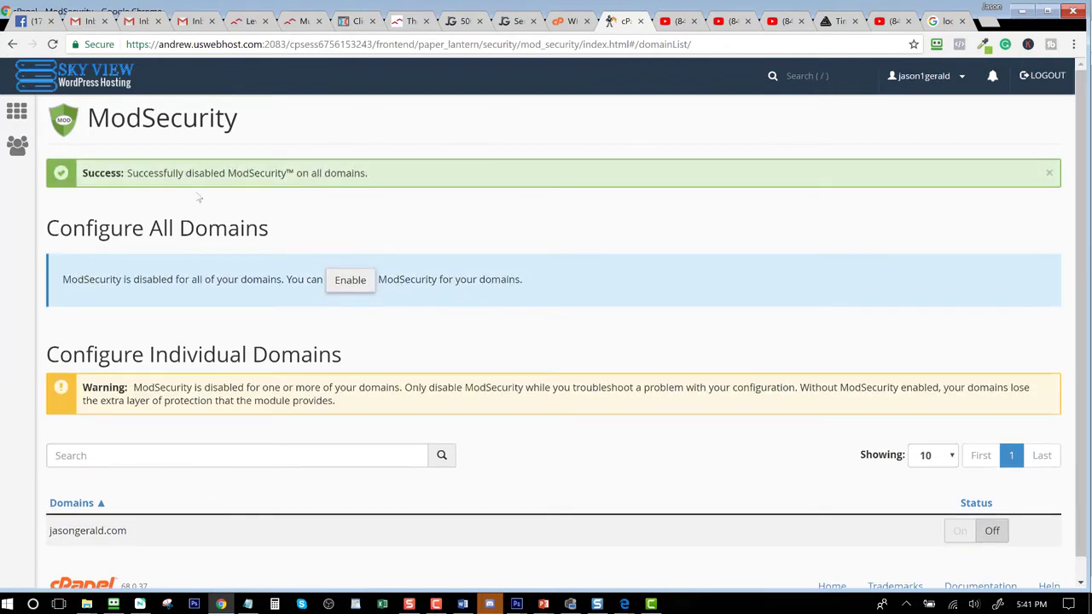
Reload the page showing the 500 error with form resubmission, and go back to the WordPress page editor.
click(453, 23)
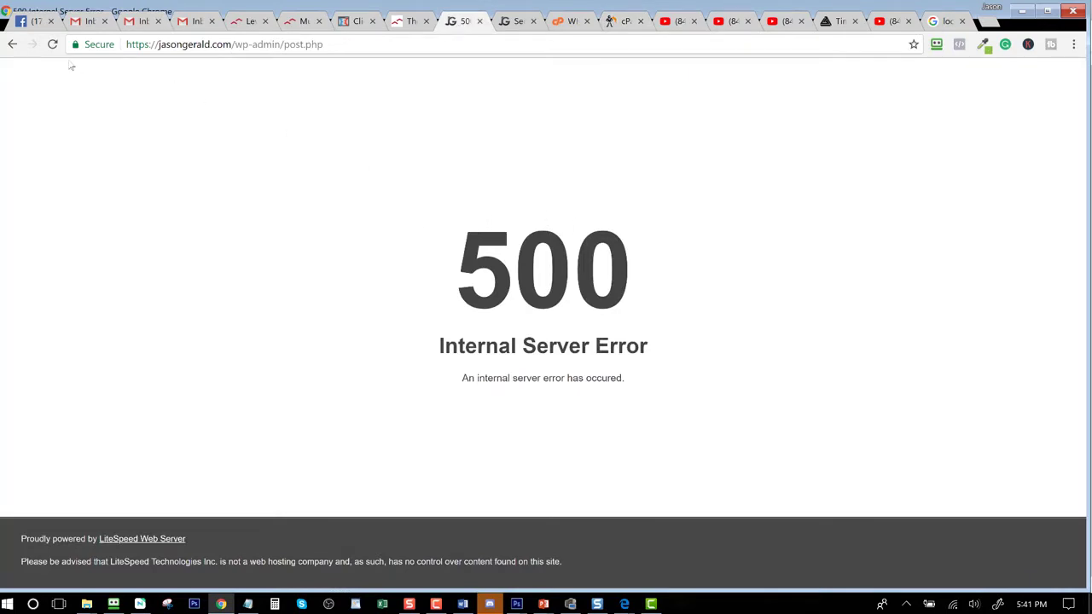
click(53, 45)
click(589, 144)
click(52, 45)
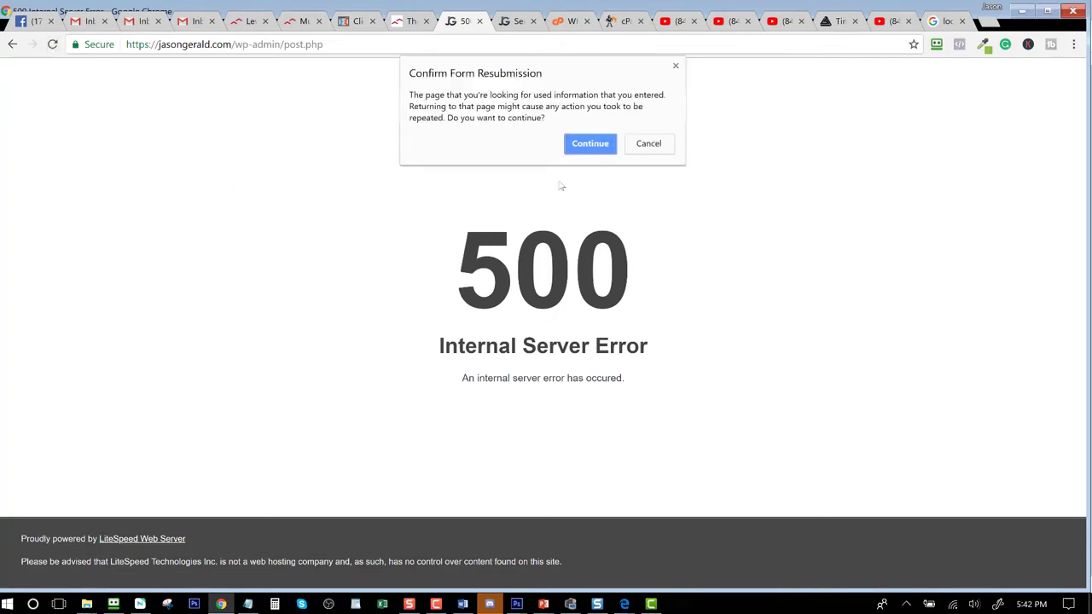
click(592, 147)
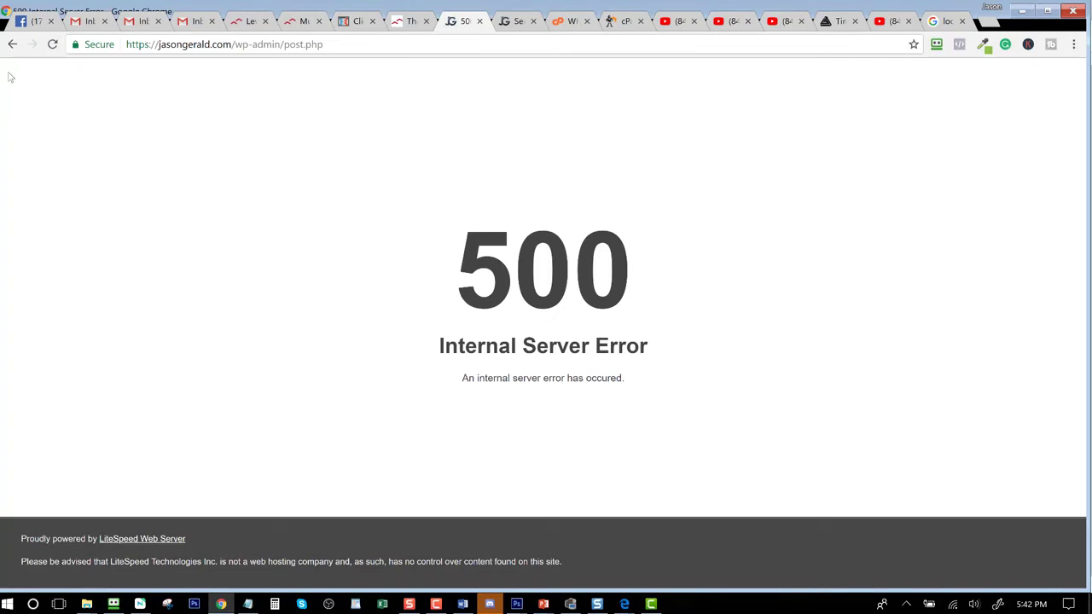
click(13, 46)
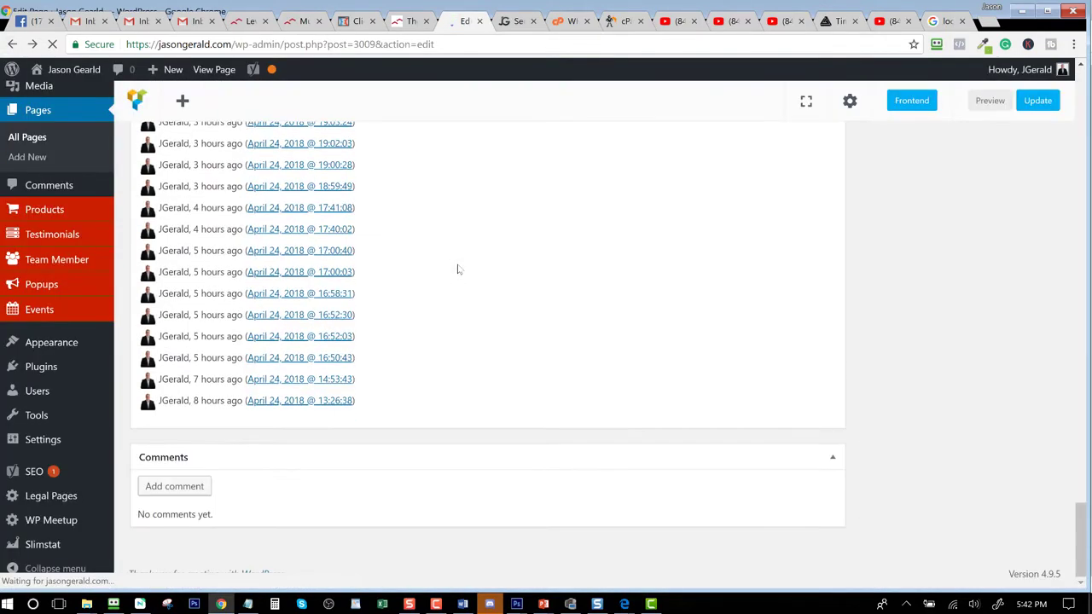
Collapse the Revisions section below the opt-in form and update the Serious Entrepreneurs Only page.
scroll(458, 270, up, 8)
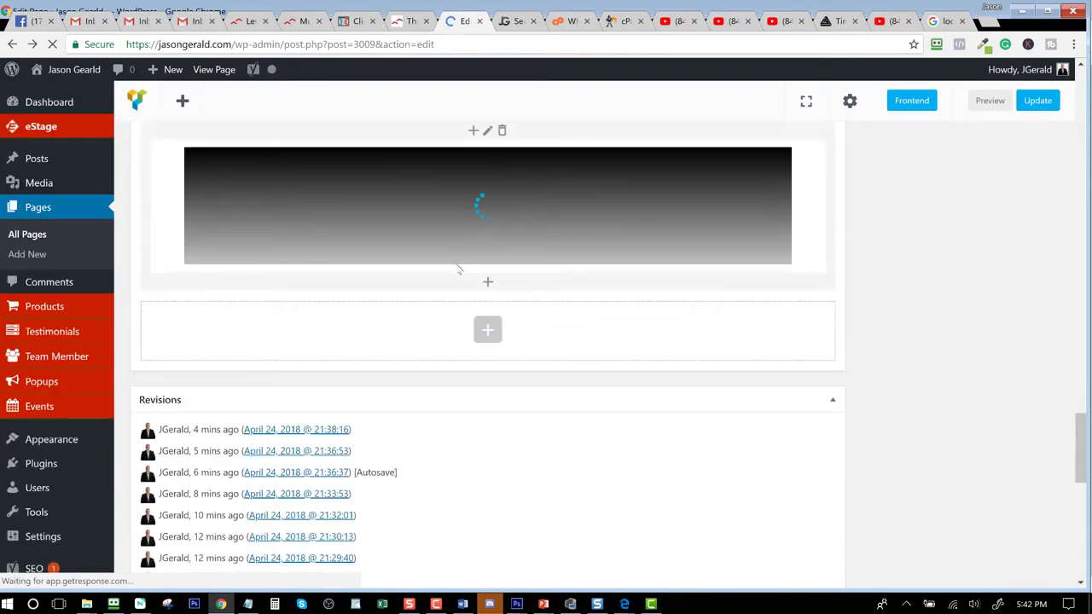
click(831, 401)
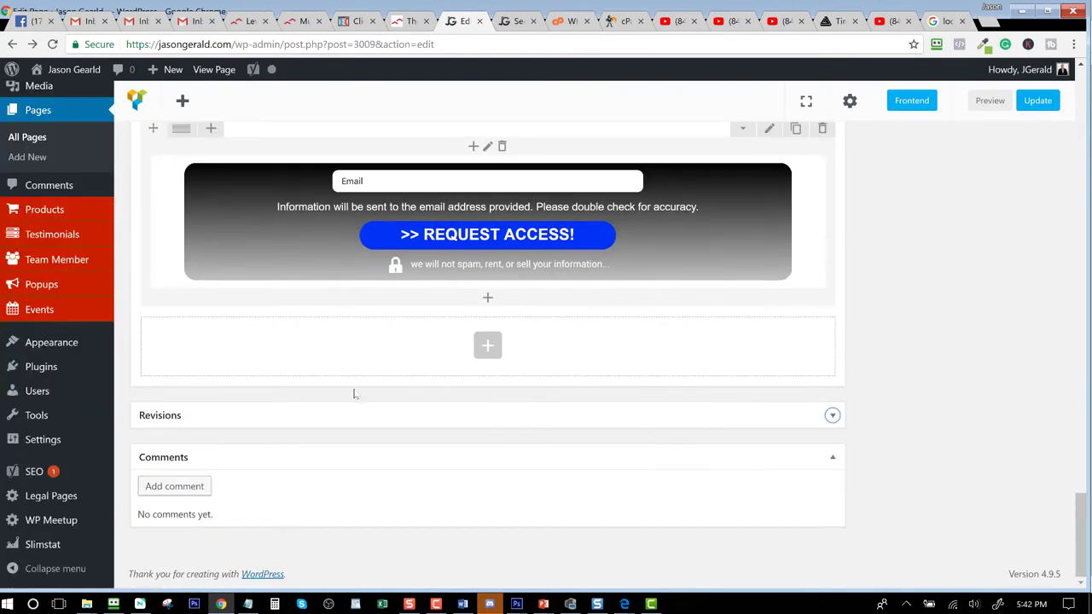
scroll(355, 394, up, 2)
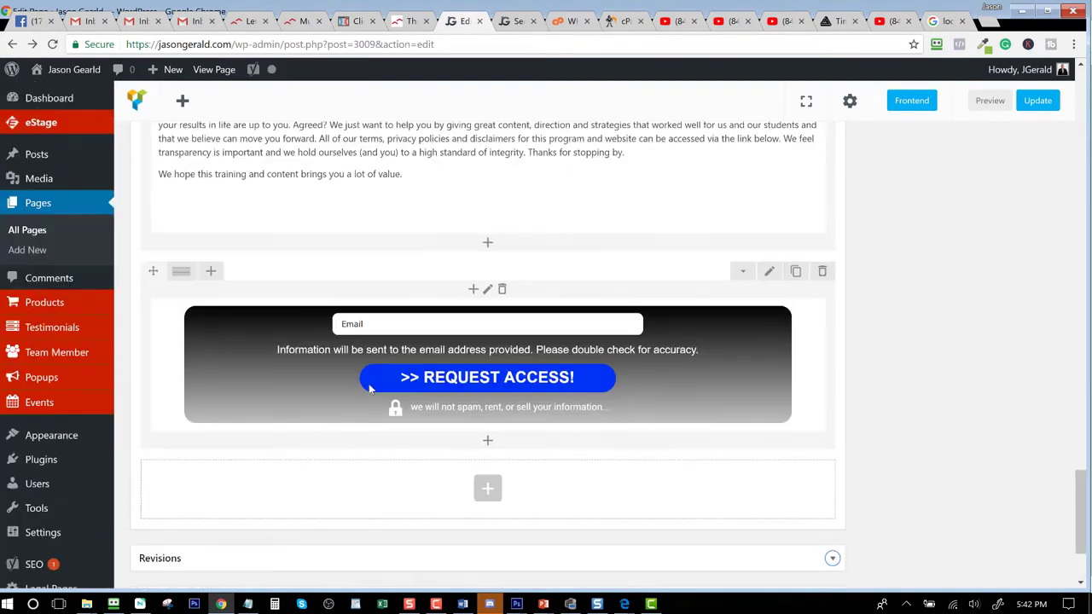
click(502, 288)
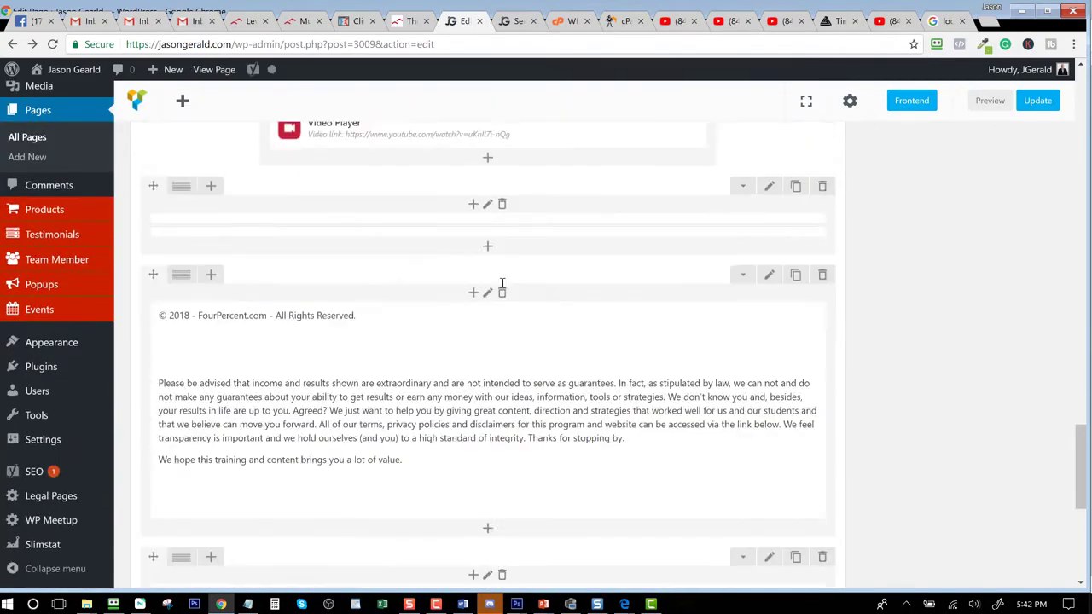
scroll(501, 283, down, 4)
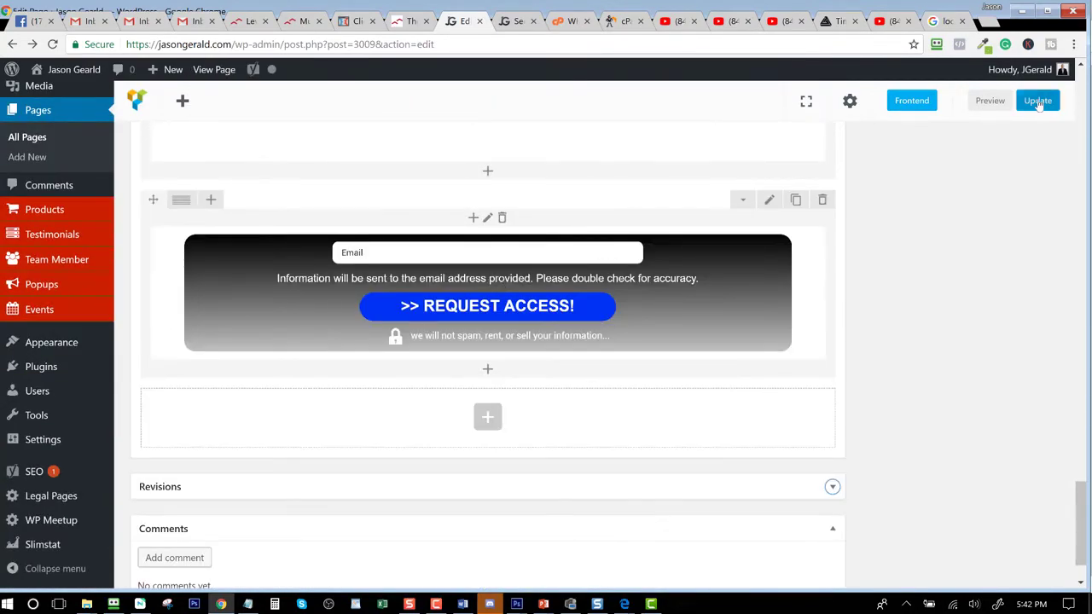
click(1042, 100)
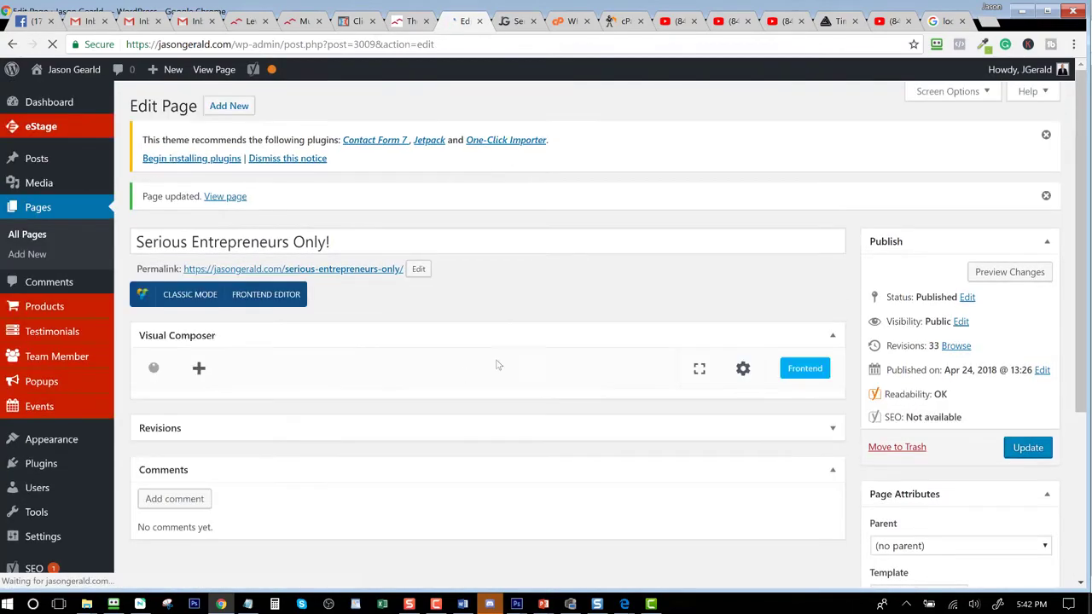
Check the end of the published page for the opt-in form and return to the page editor.
scroll(410, 279, down, 15)
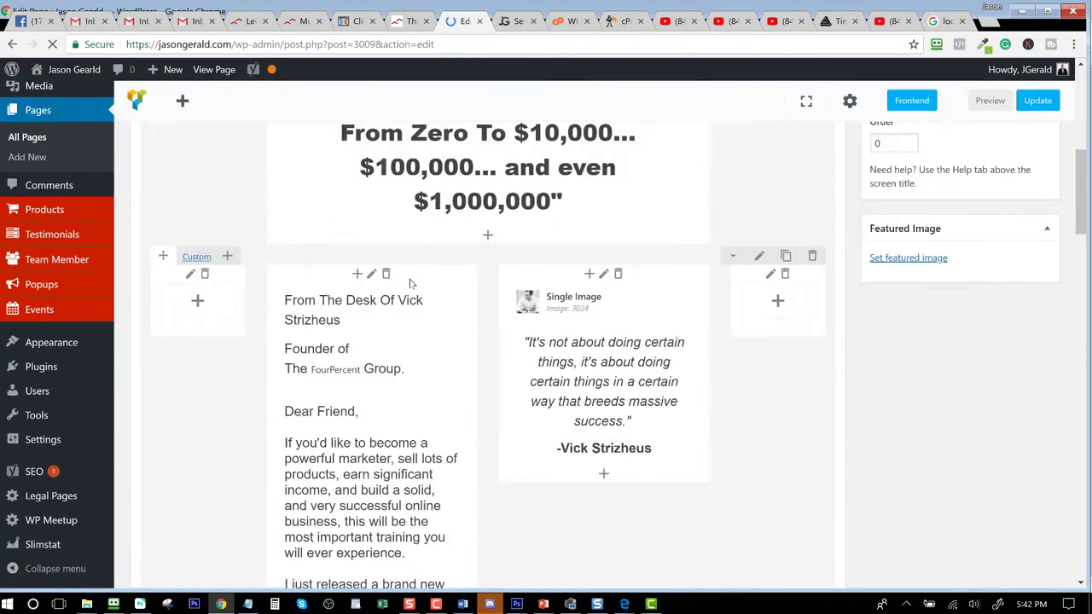
click(505, 22)
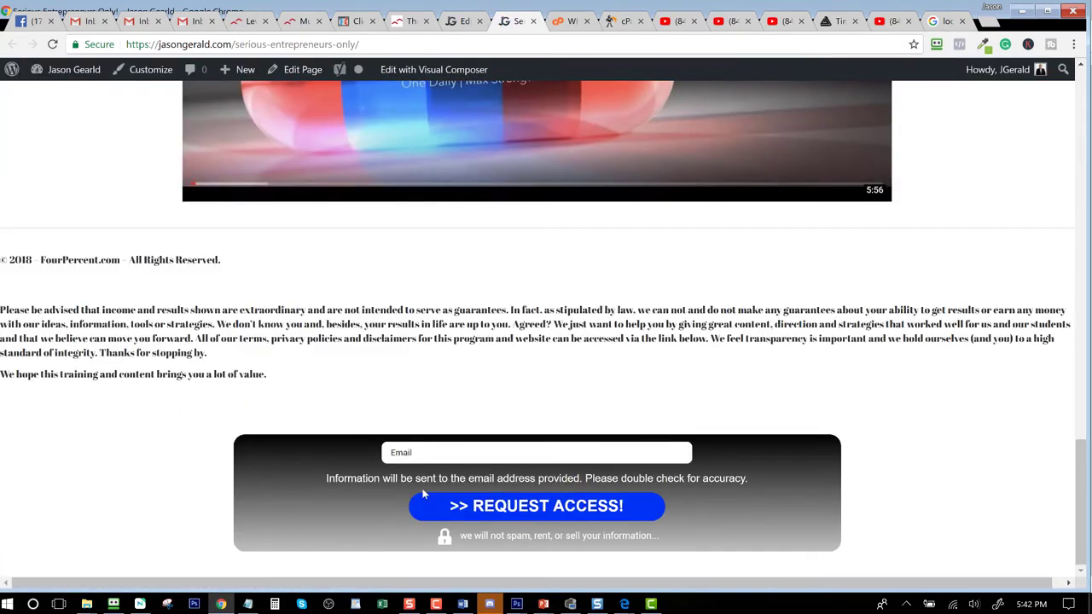
scroll(422, 495, up, 8)
scroll(469, 329, down, 5)
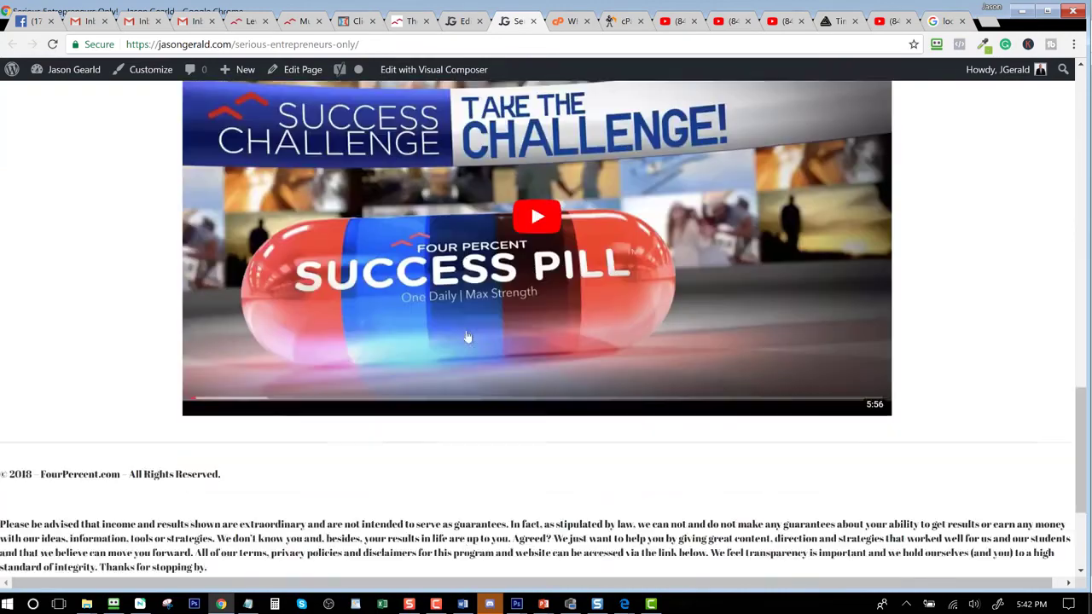
scroll(468, 338, down, 2)
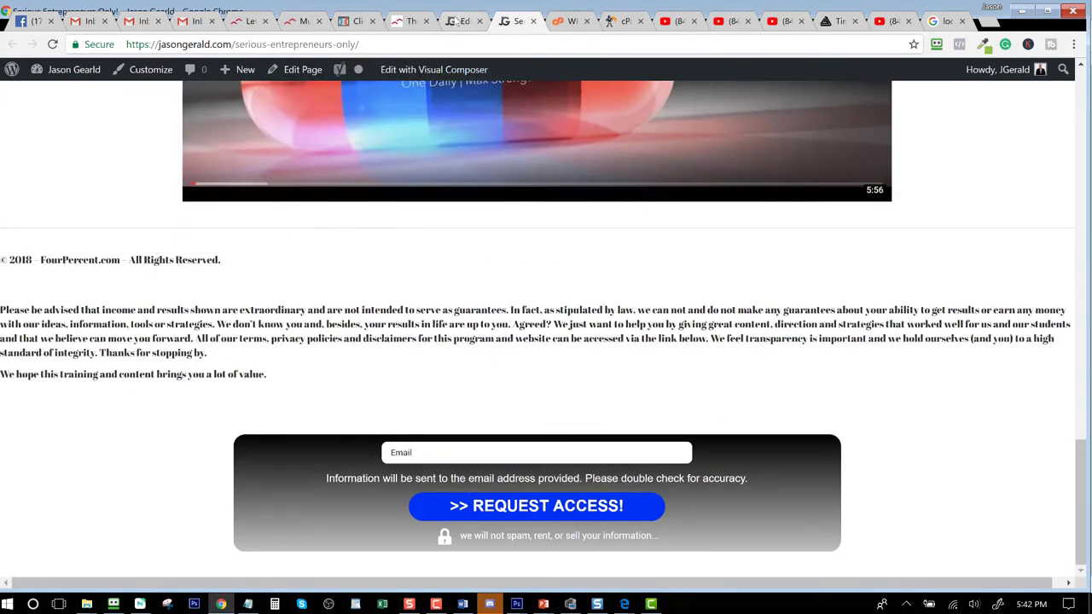
click(458, 20)
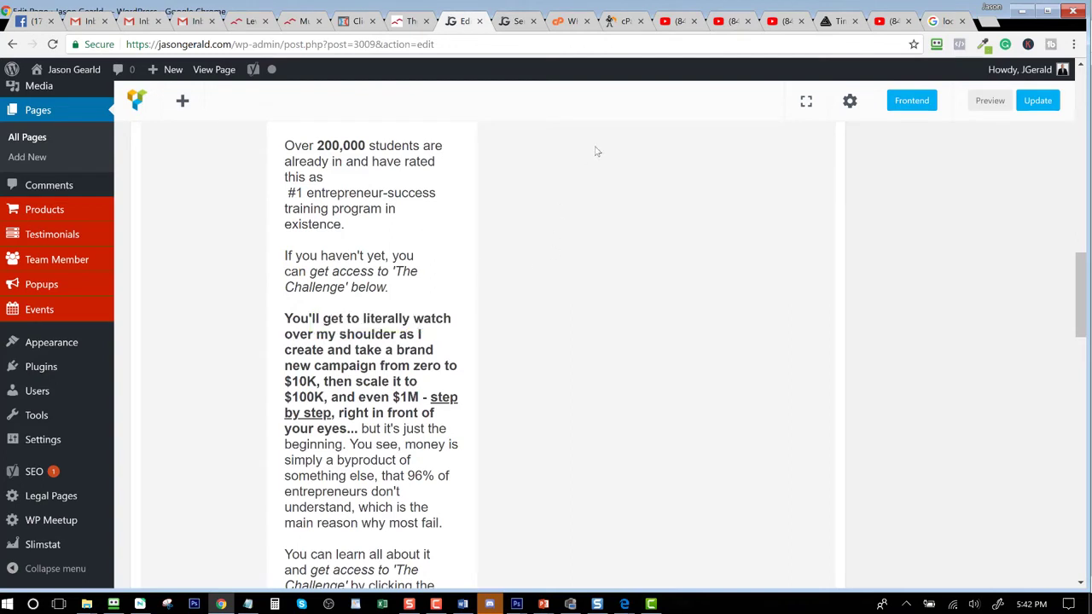
Return to the cPanel home page, search for "PHP" and open Select PHP Version.
click(624, 20)
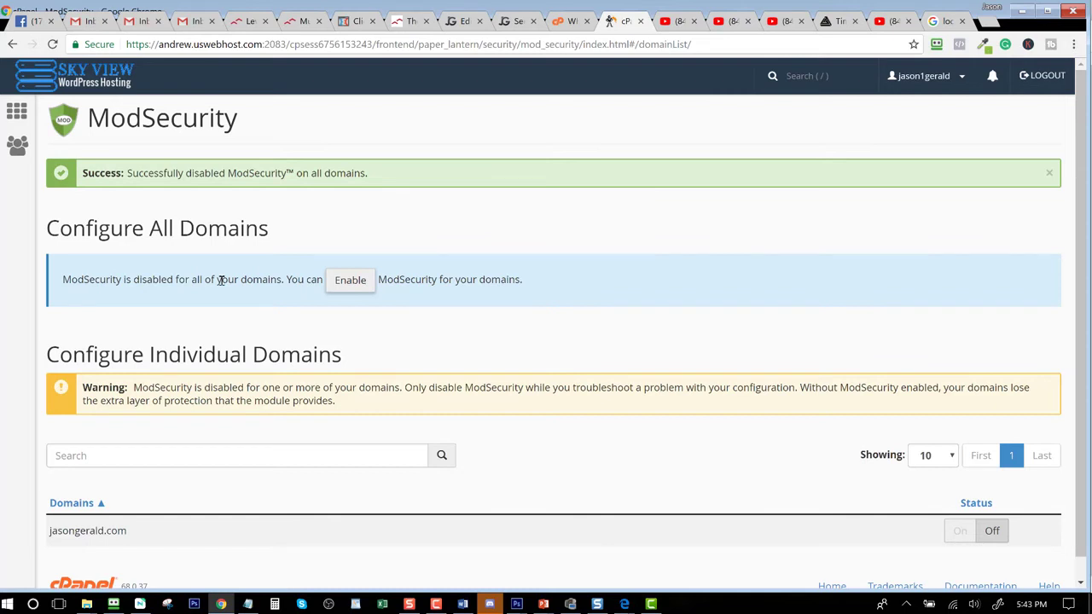
click(83, 83)
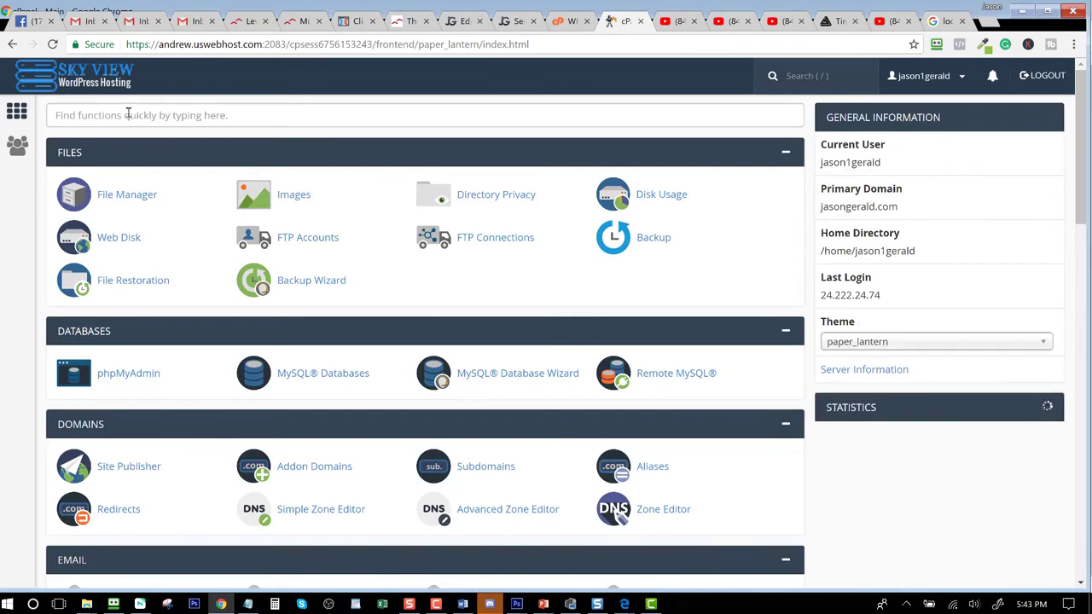
text(PHP)
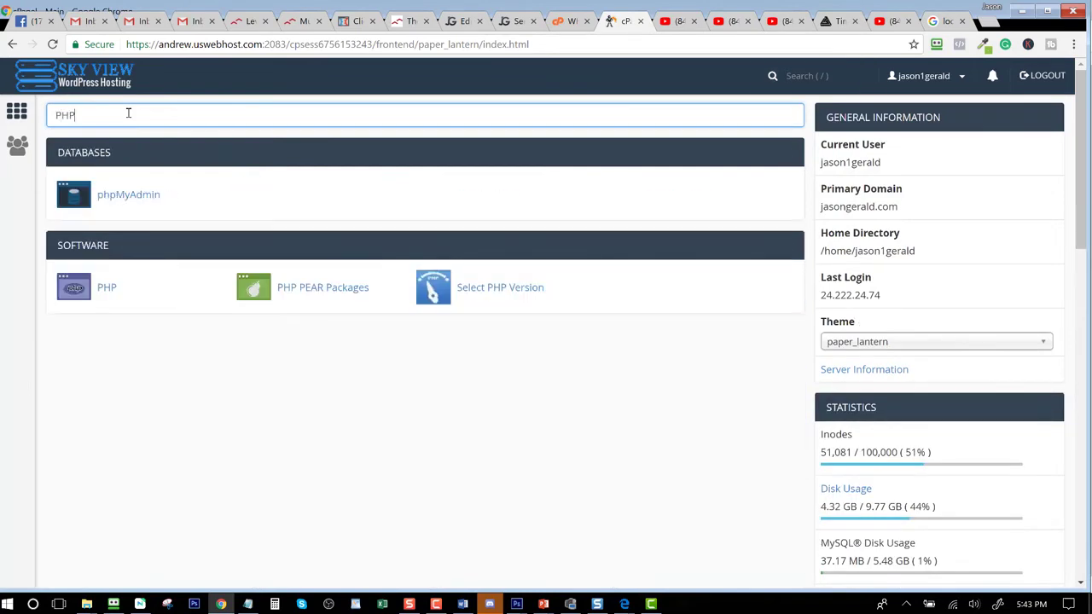
click(485, 295)
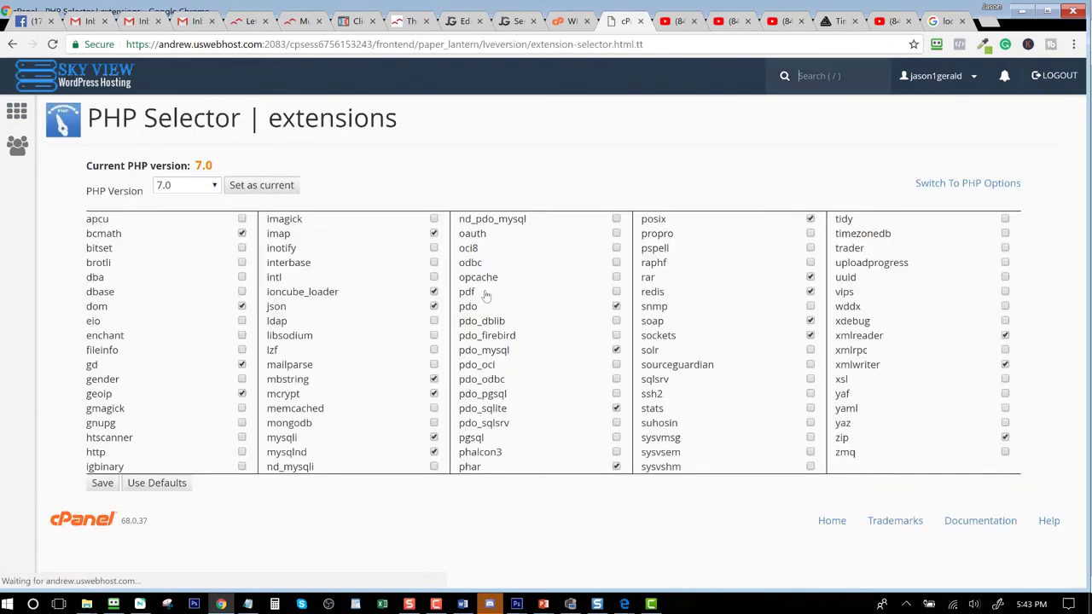
Review the available PHP versions without changing the selection, and show the PHP options with their limits.
click(206, 185)
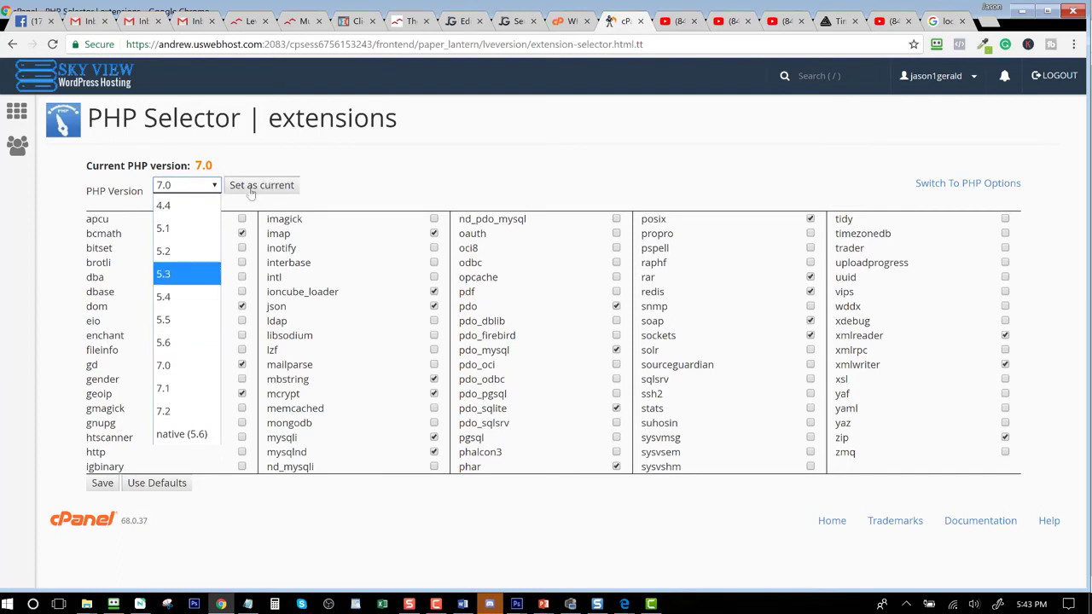
click(351, 175)
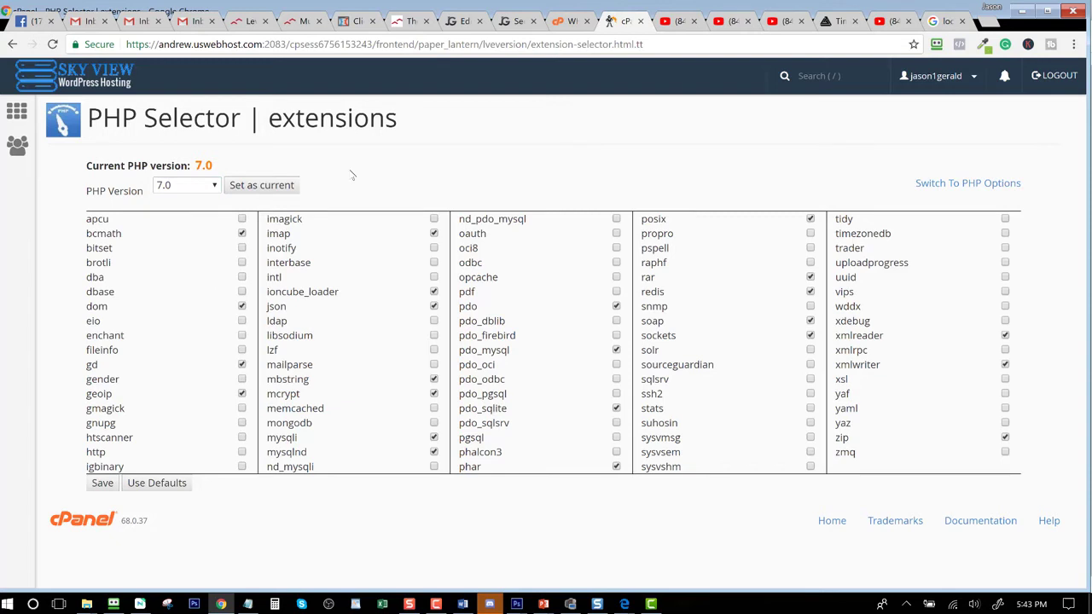
click(969, 184)
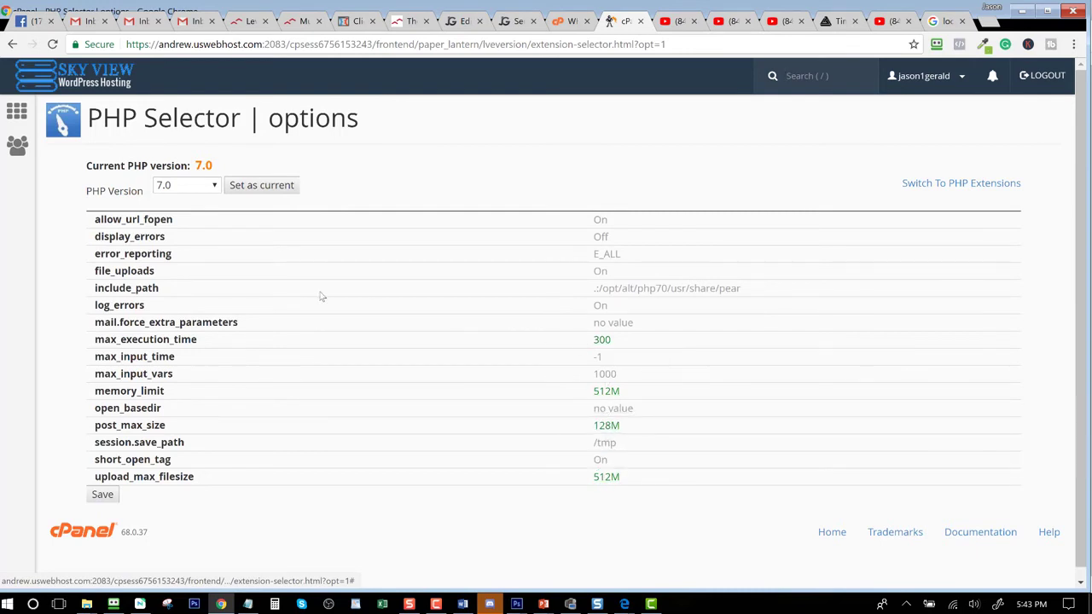
mouse_move(312, 293)
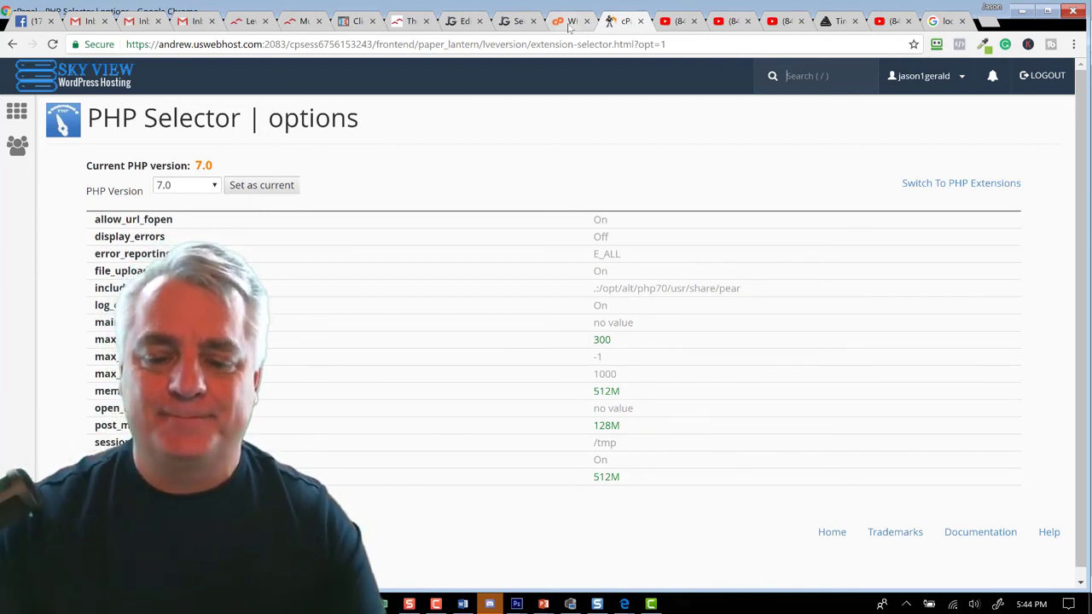
click(810, 76)
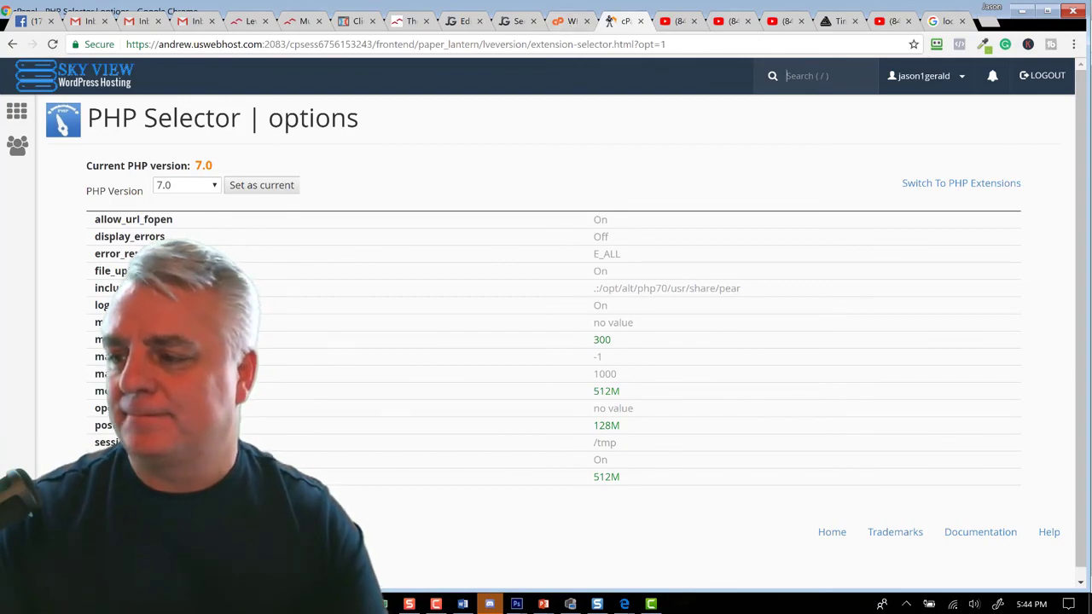